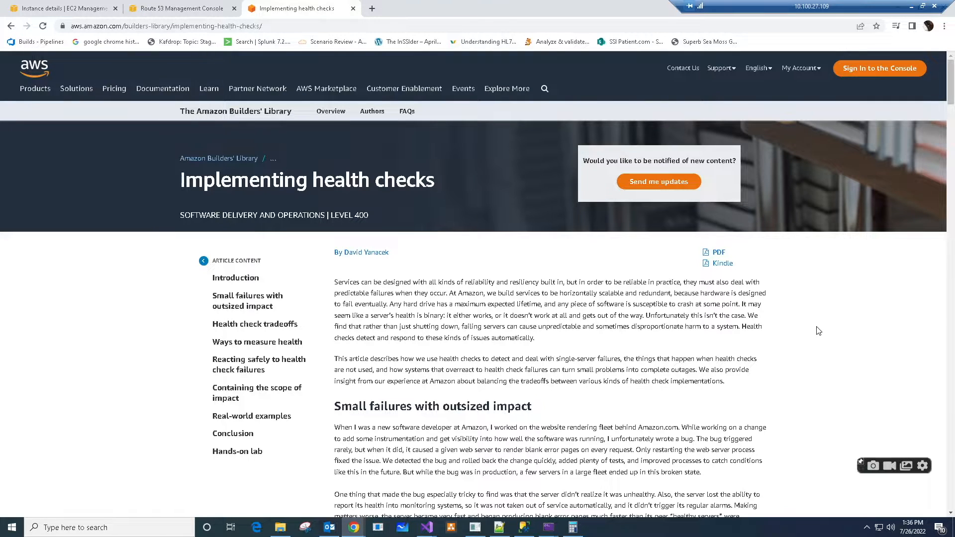
# Skim the Implementing health checks article from its introduction through the real-world examples, and close it.
pyautogui.click(243, 278)
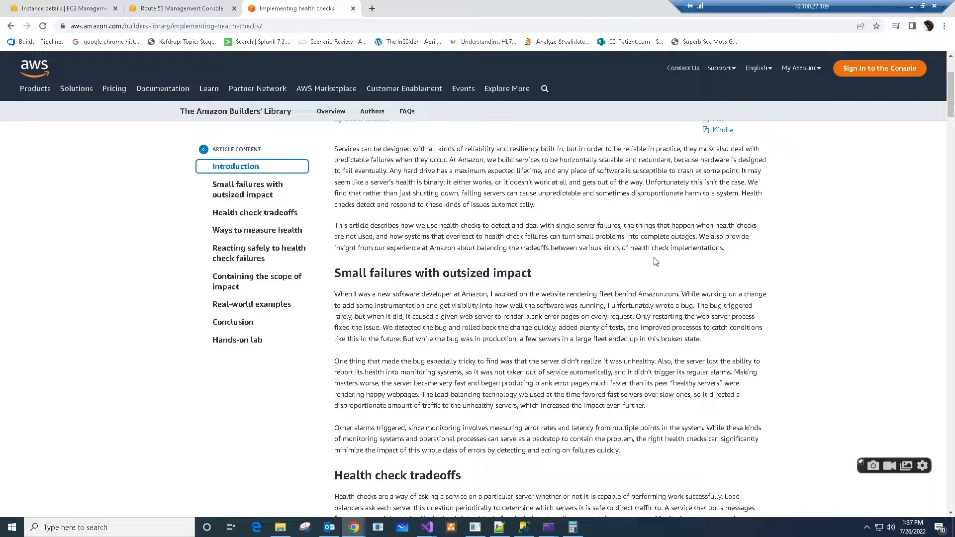
pyautogui.scroll(-5, 684, 278)
pyautogui.scroll(-20, 684, 277)
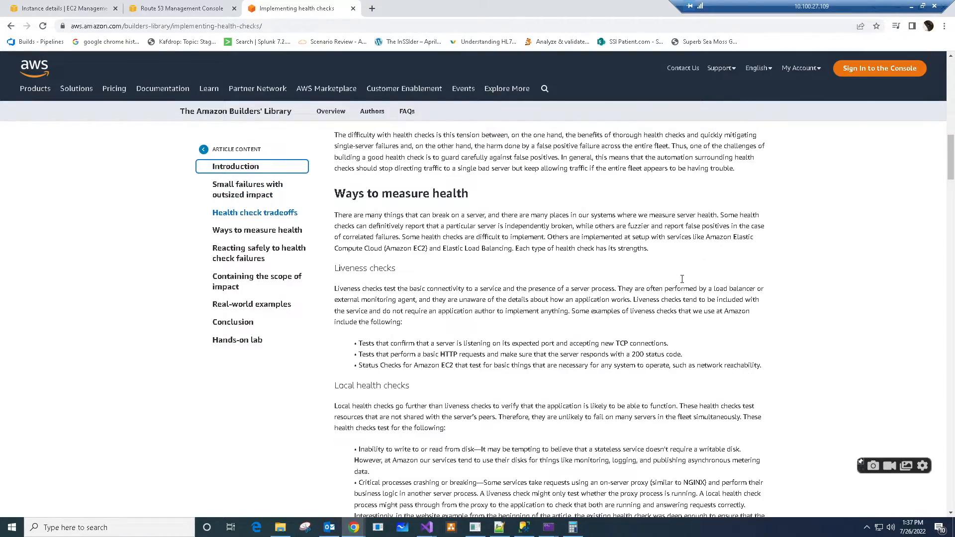
pyautogui.scroll(-15, 680, 283)
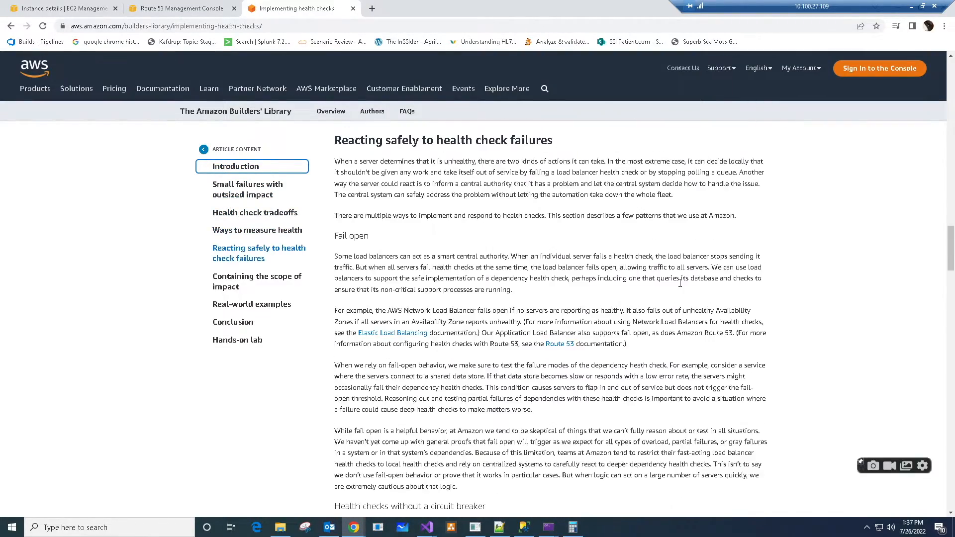
pyautogui.scroll(7, 681, 302)
pyautogui.scroll(2, 681, 302)
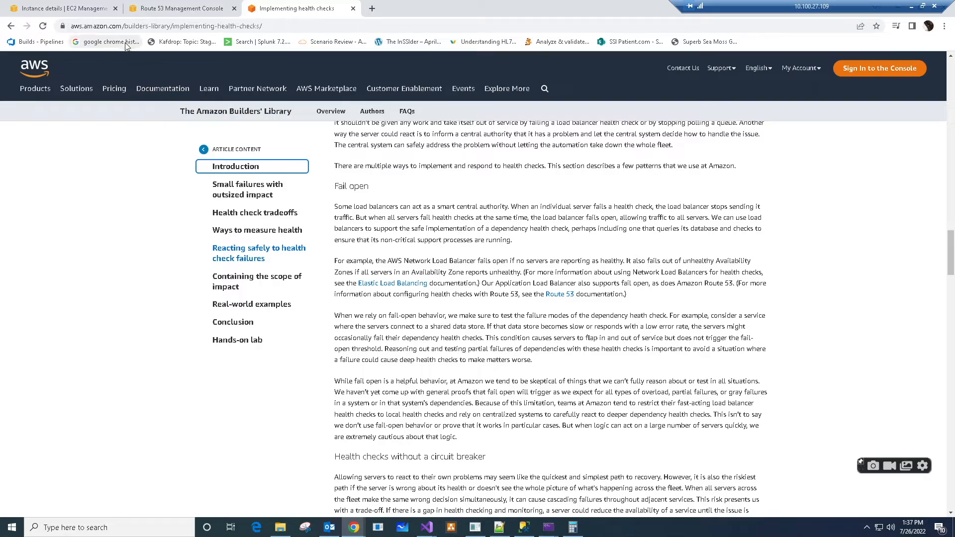
pyautogui.click(146, 29)
pyautogui.click(500, 310)
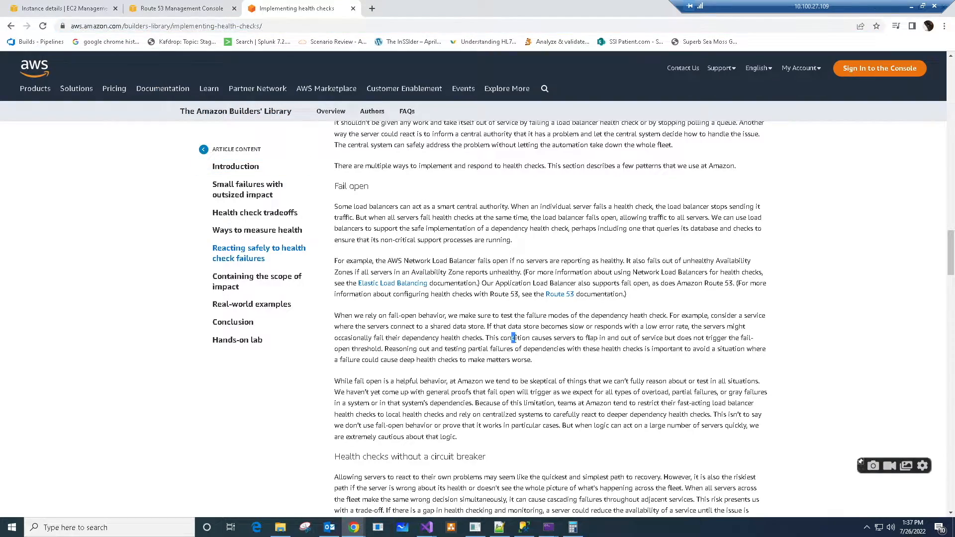
pyautogui.scroll(-10, 611, 373)
pyautogui.scroll(-15, 611, 374)
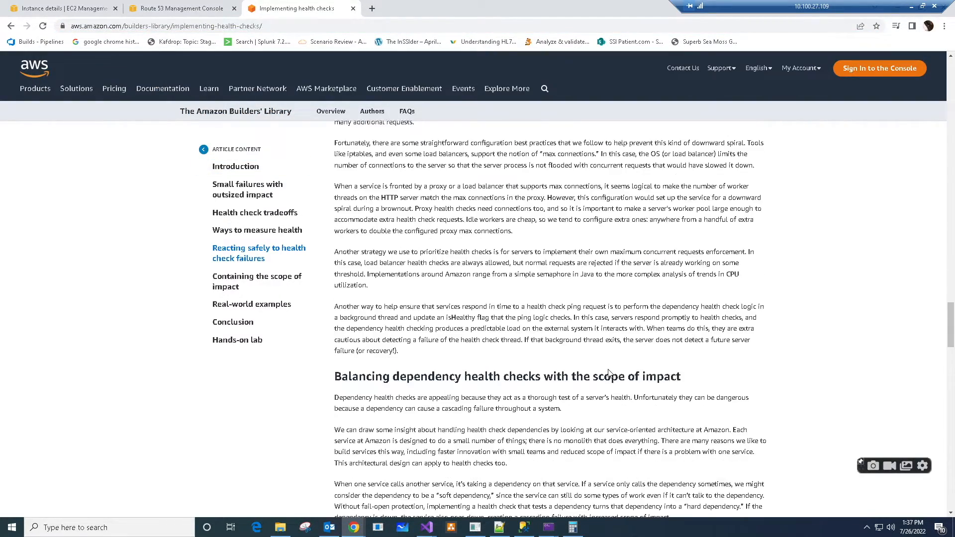
pyautogui.scroll(5, 611, 373)
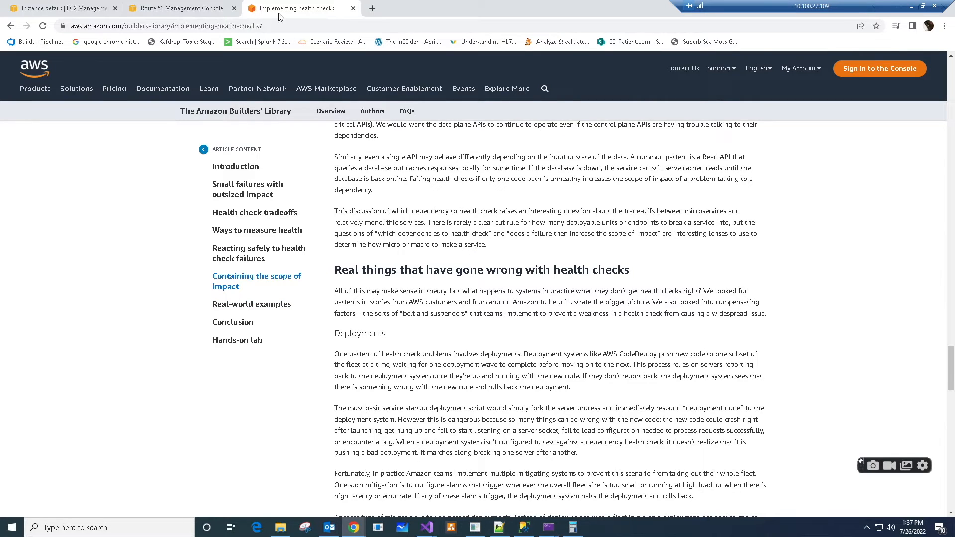
pyautogui.hotkey('ctrl', 'w')
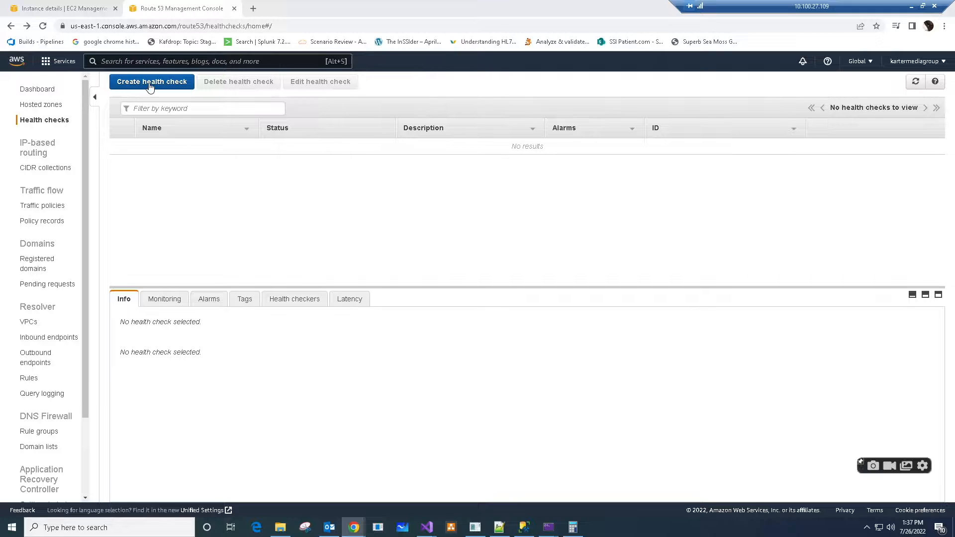
# Go through the Route 53 dashboard to the health checks page and start creating a health check.
pyautogui.click(36, 90)
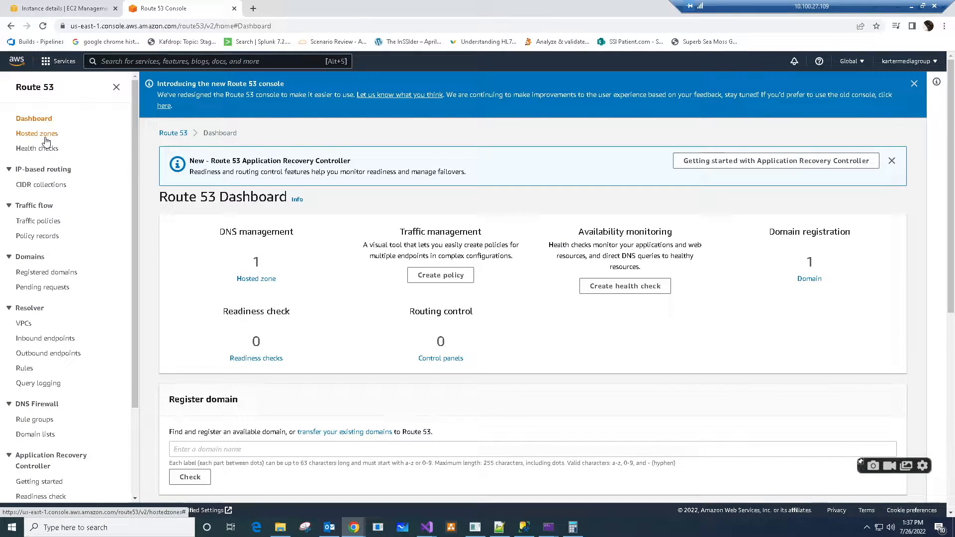
pyautogui.click(38, 149)
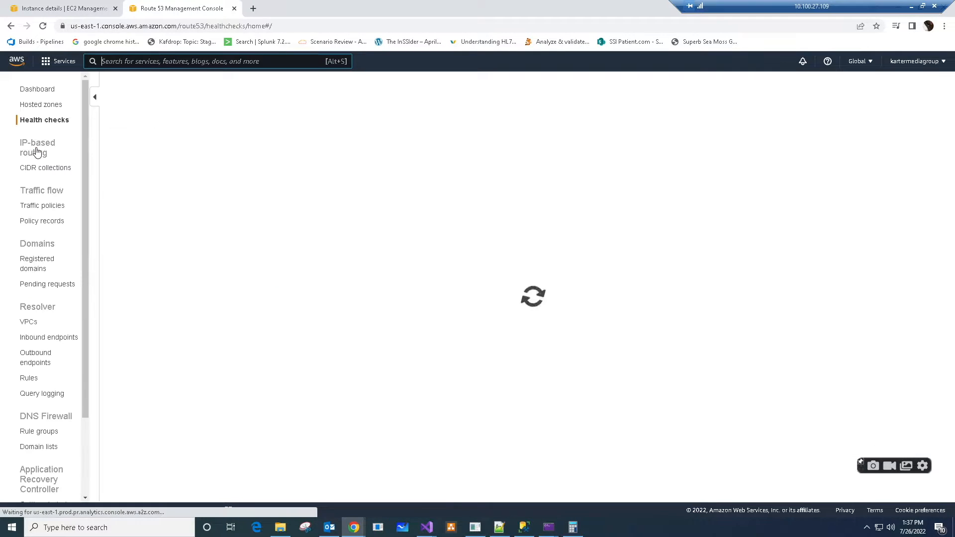
pyautogui.click(169, 145)
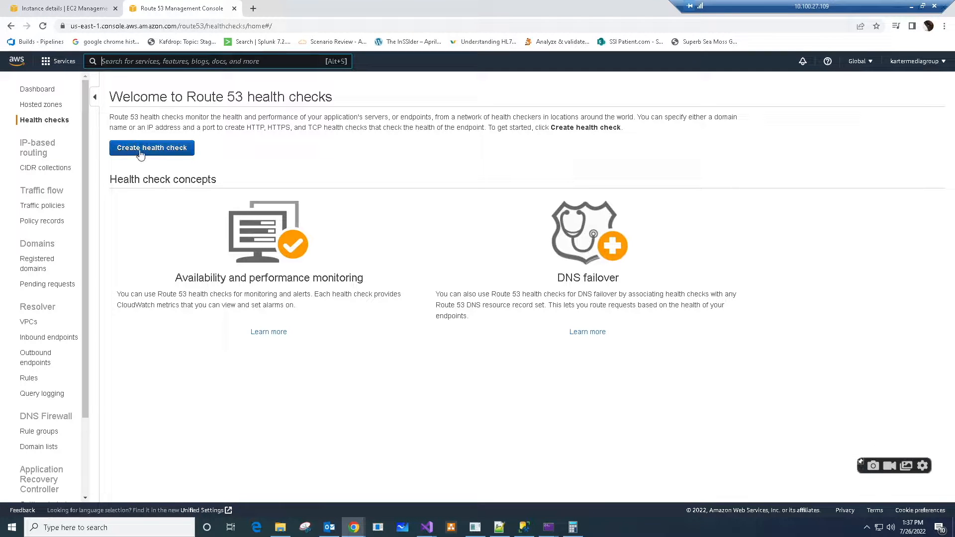
# Name the health check "My Webstie" and choose HTTP as the endpoint protocol.
pyautogui.click(356, 175)
pyautogui.write('M')
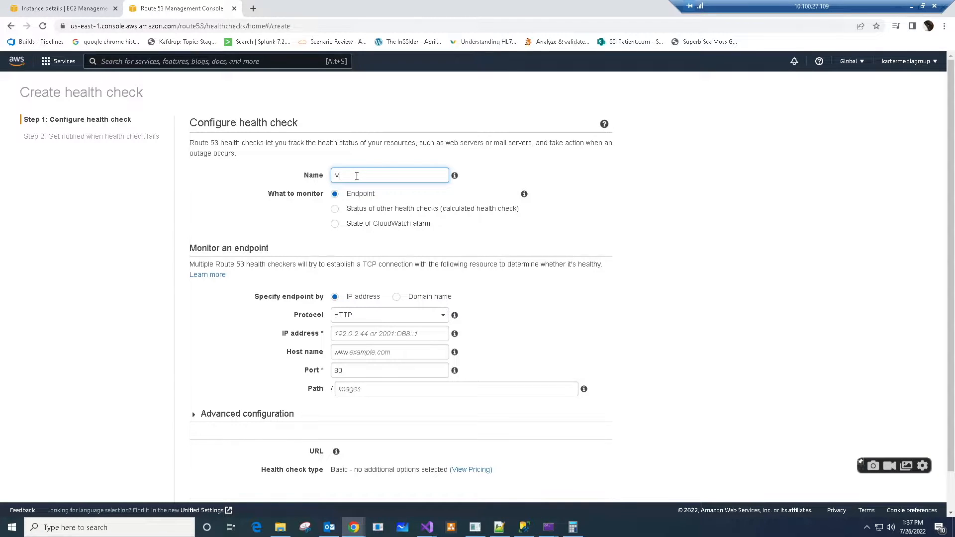
pyautogui.write('y Webstie')
pyautogui.click(396, 321)
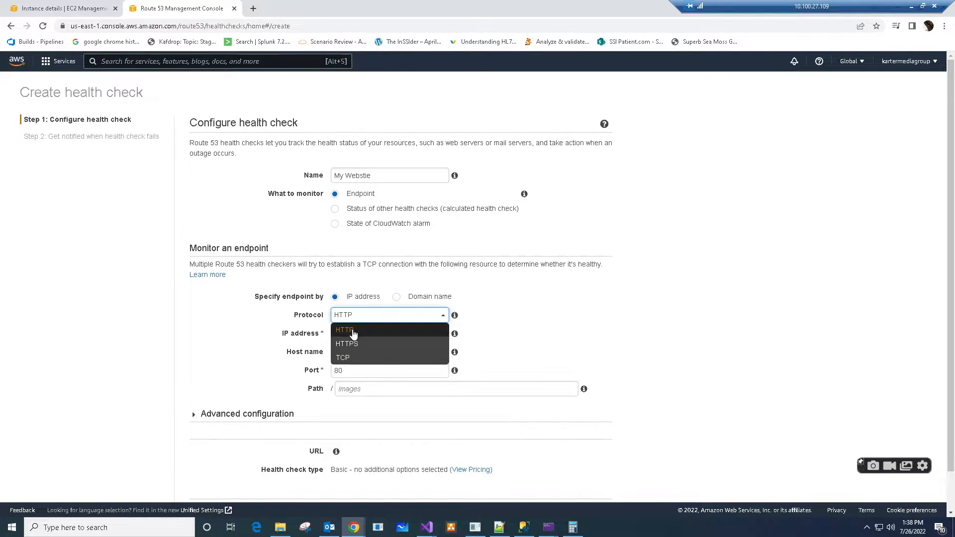
pyautogui.click(351, 331)
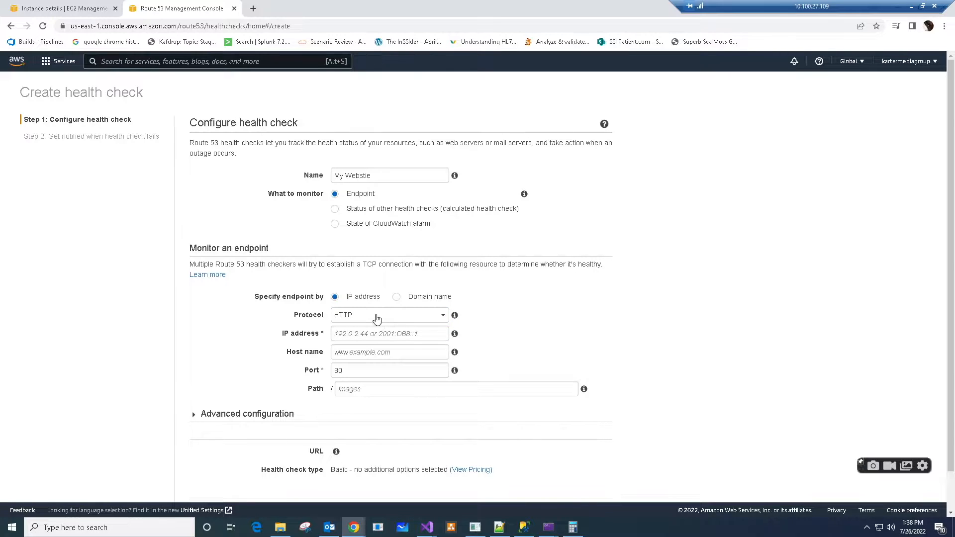
# Copy the KMGWeb2 instance's public IPv4 address, 54.211.128.132, into the health check's endpoint IP address.
pyautogui.click(371, 337)
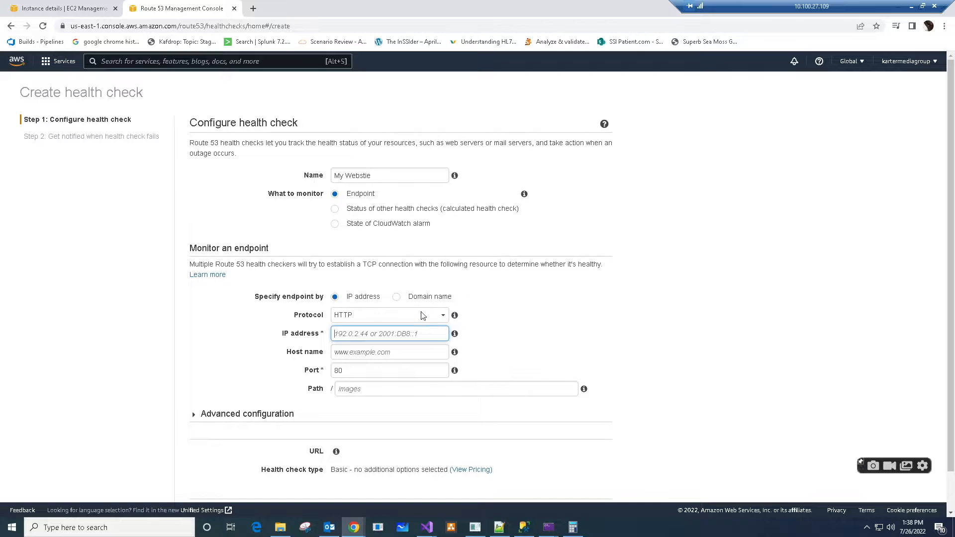
pyautogui.click(80, 12)
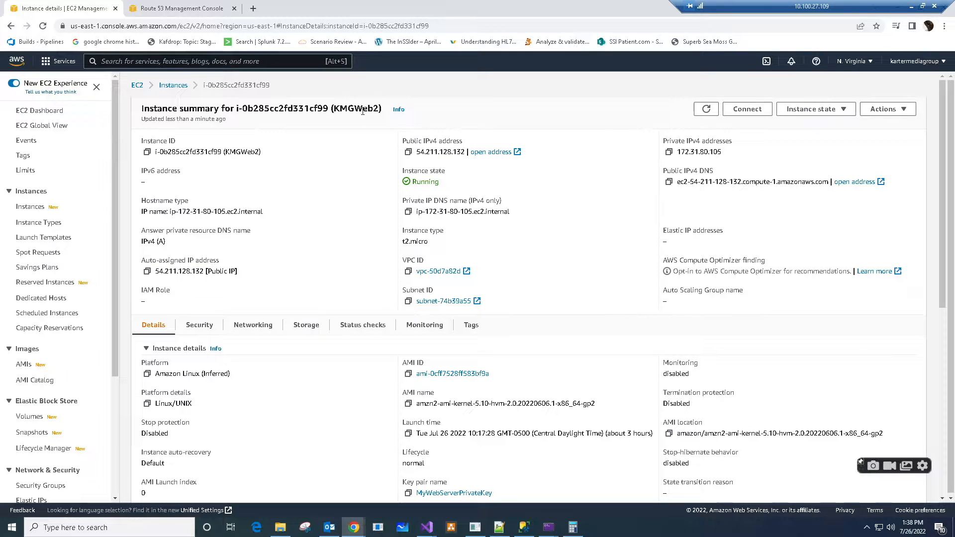
pyautogui.click(409, 153)
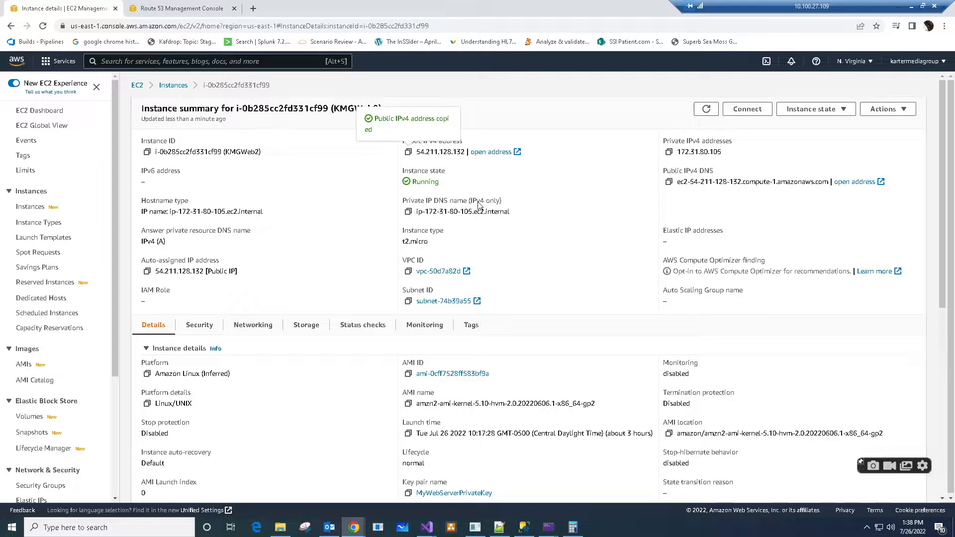
pyautogui.click(176, 9)
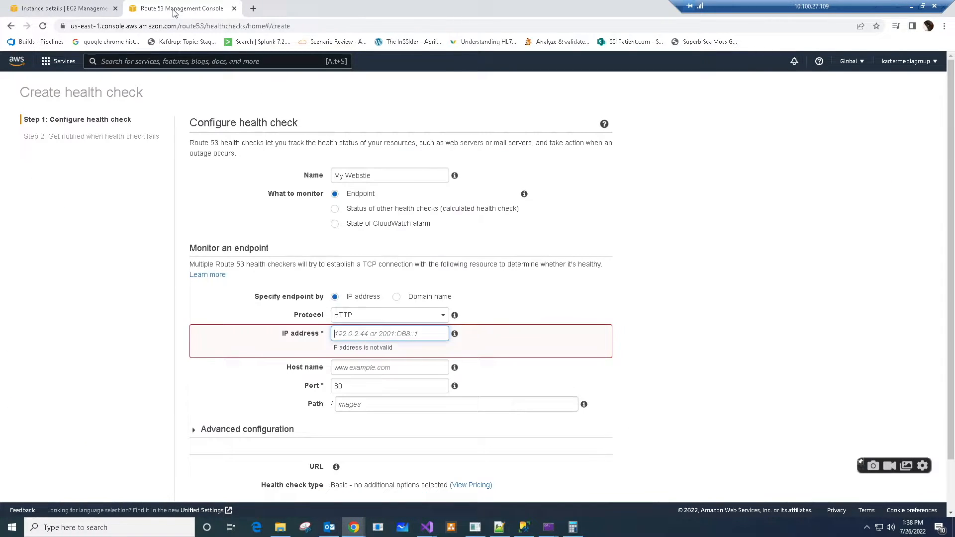
pyautogui.rightClick(351, 332)
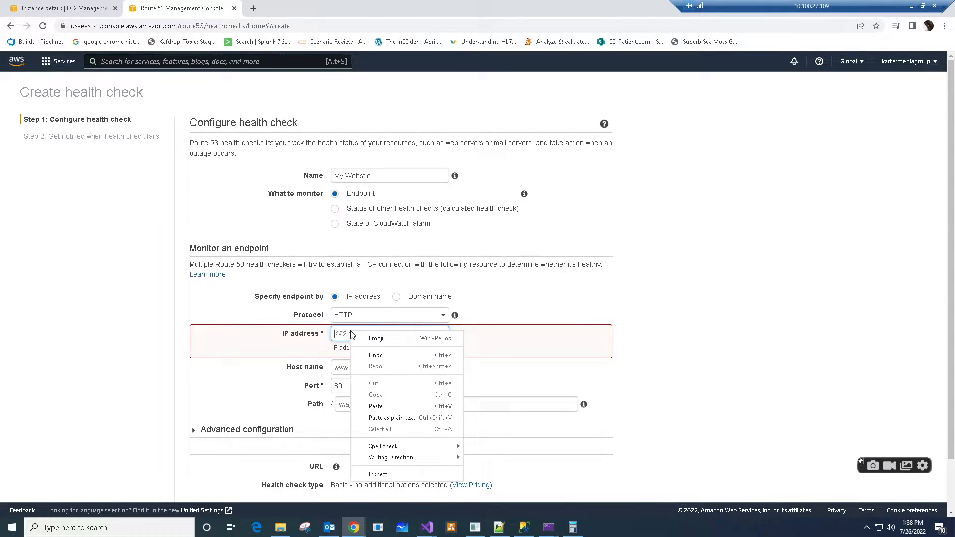
pyautogui.click(378, 407)
# In the advanced configuration, set the request interval to Fast (10 seconds) and the failure threshold to 1.
pyautogui.scroll(-1, 561, 328)
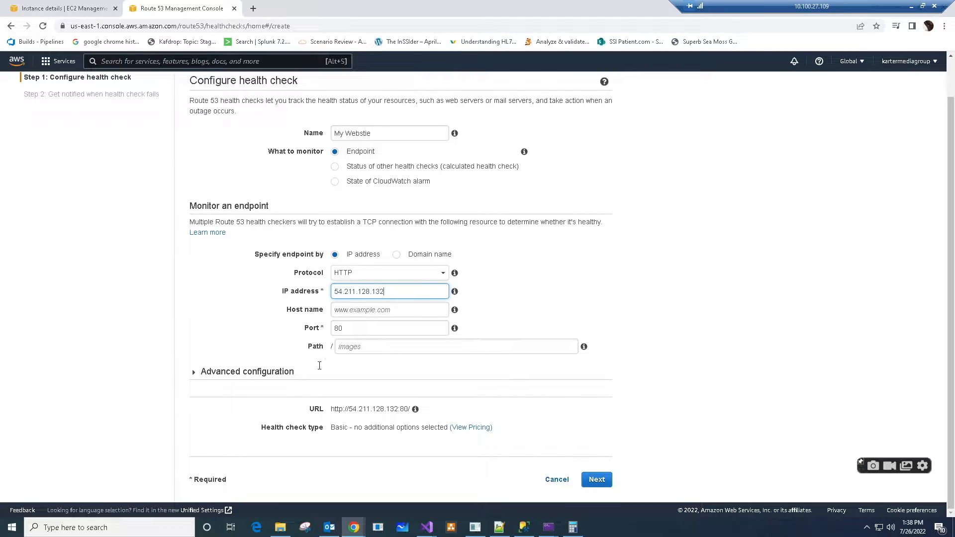
pyautogui.click(194, 377)
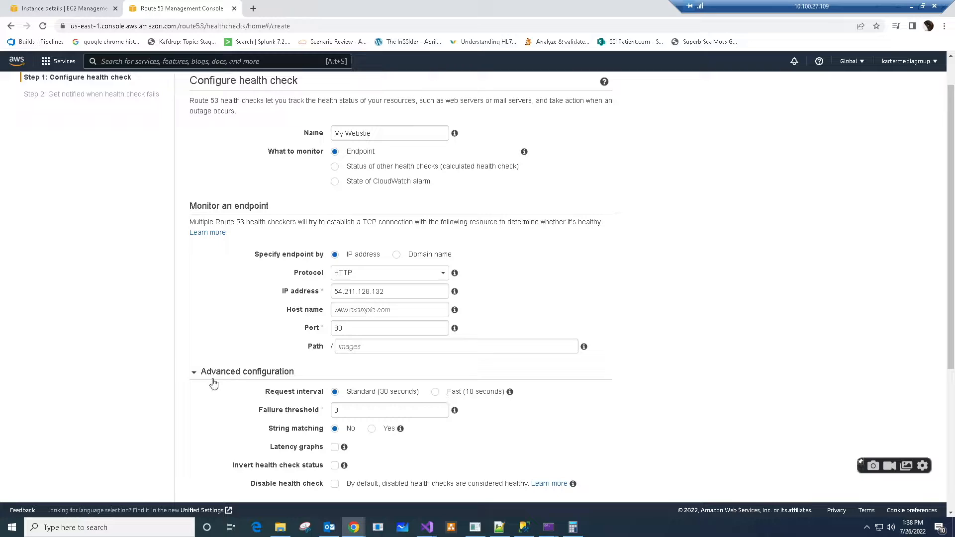
pyautogui.scroll(-2, 590, 402)
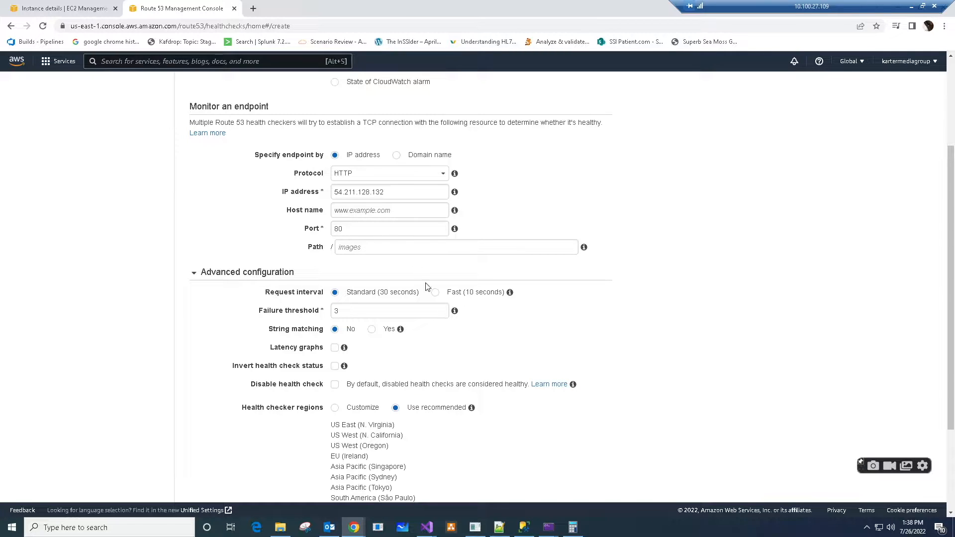
pyautogui.click(436, 297)
pyautogui.click(366, 314)
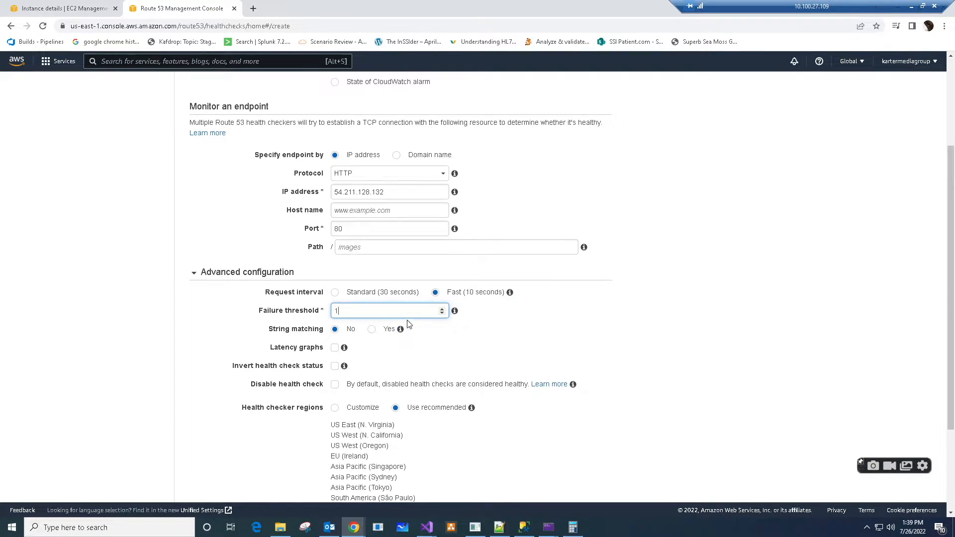
# Keep the recommended checker regions and create the health check without an alarm.
pyautogui.scroll(-2, 601, 325)
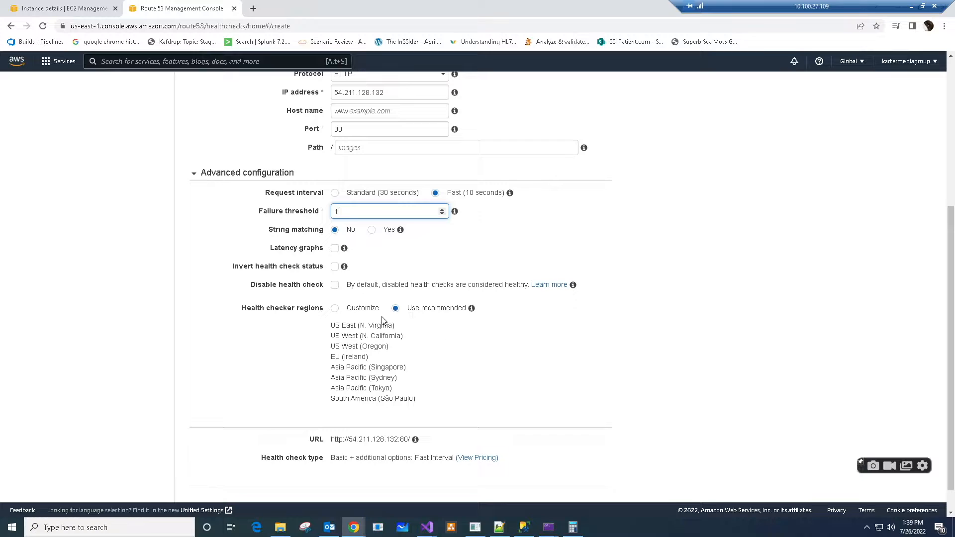
pyautogui.scroll(-1, 631, 426)
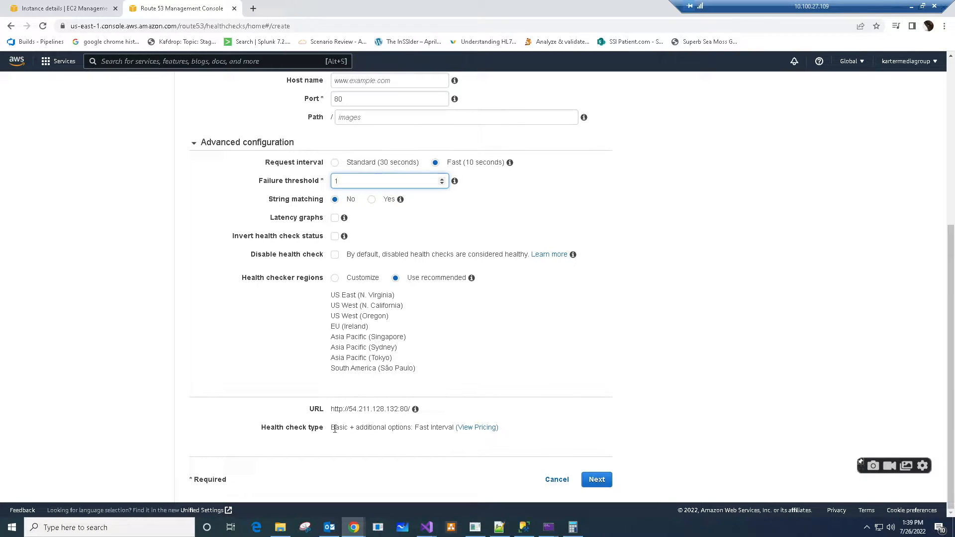
pyautogui.click(597, 481)
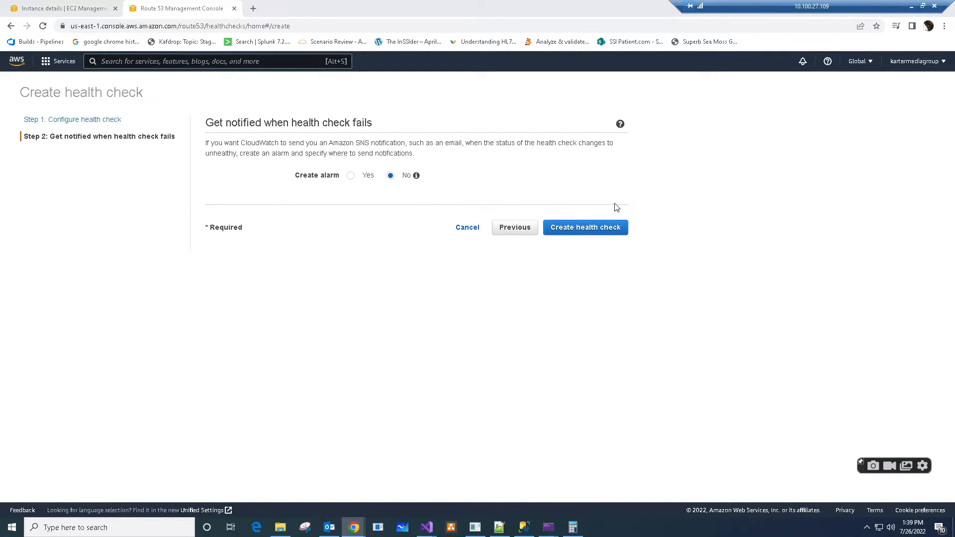
pyautogui.click(580, 231)
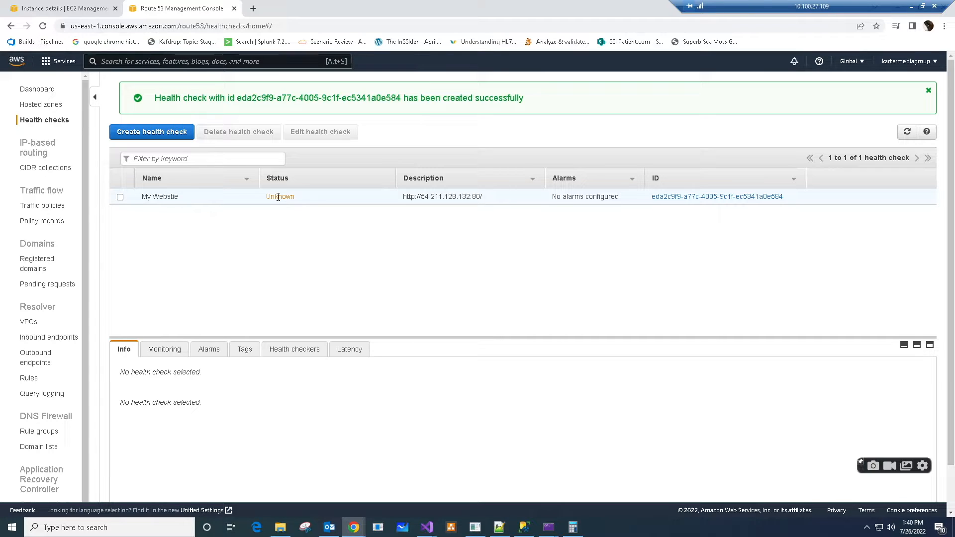
# Check the reported status of the new My Webstie health check in the list.
pyautogui.moveTo(301, 199); pyautogui.dragTo(266, 197)
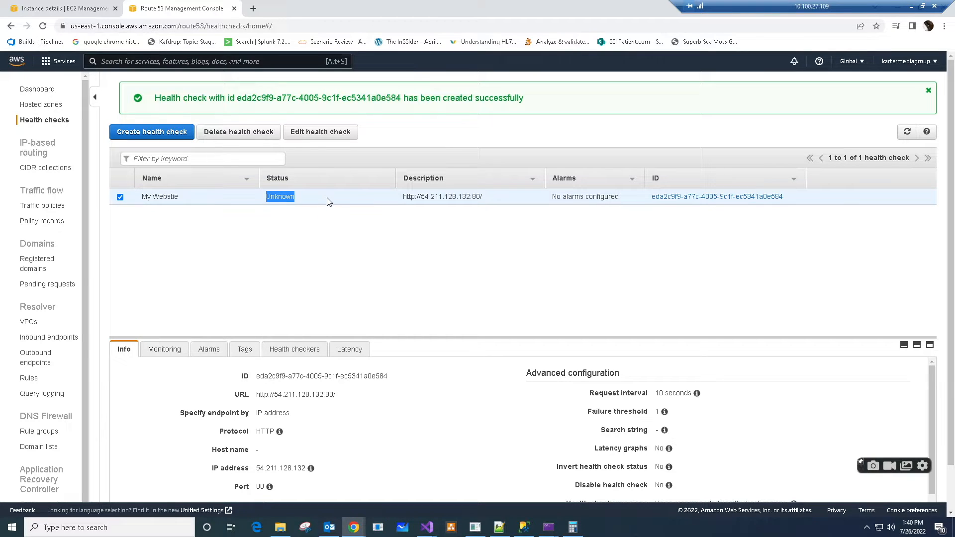
pyautogui.click(286, 255)
pyautogui.moveTo(292, 198); pyautogui.dragTo(263, 198)
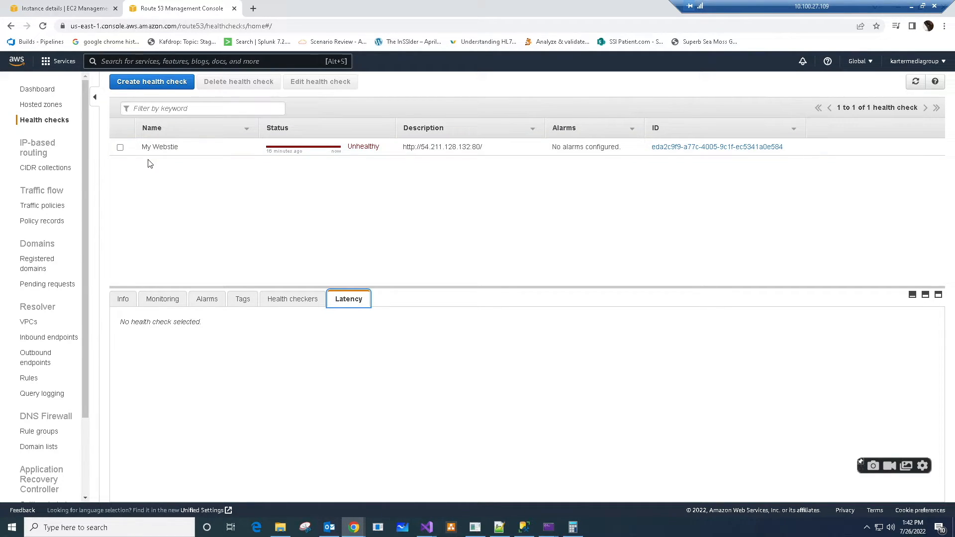
# Select the My Webstie health check and examine each region's health checker results in an enlarged details area.
pyautogui.click(119, 148)
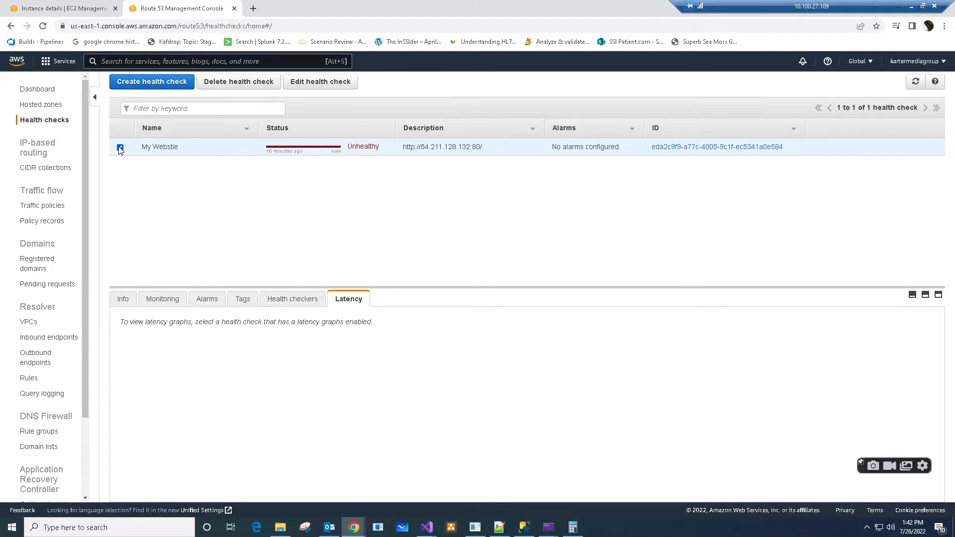
pyautogui.click(308, 303)
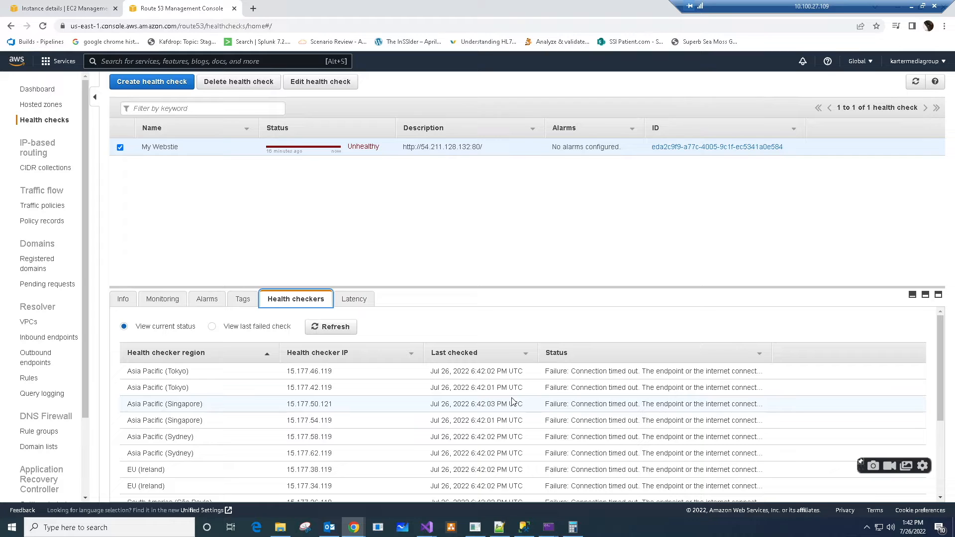
pyautogui.scroll(-1, 514, 401)
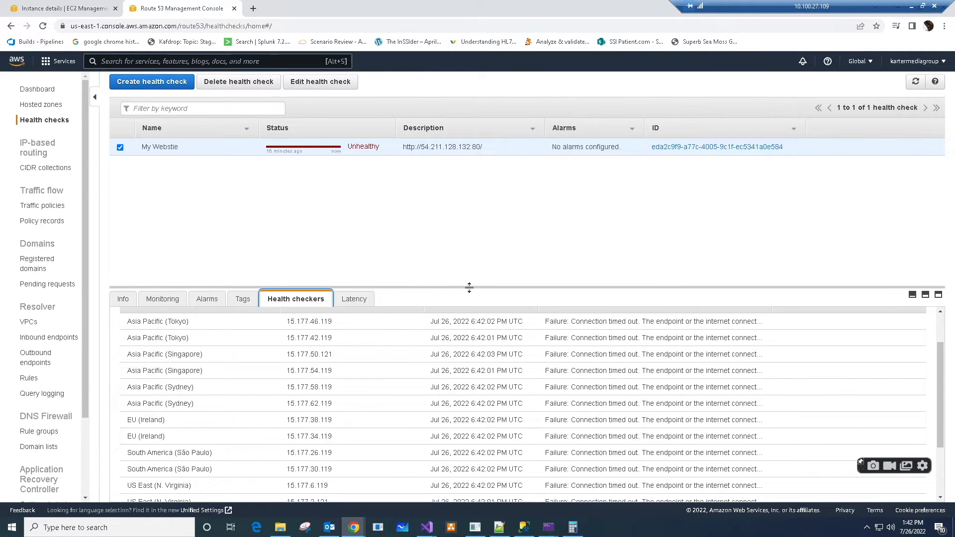
pyautogui.moveTo(469, 287); pyautogui.dragTo(468, 210)
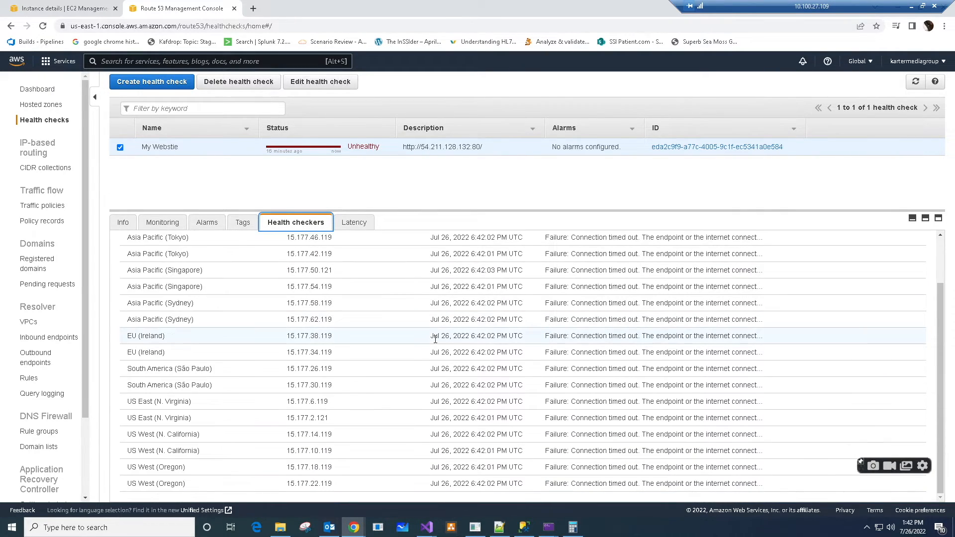
pyautogui.scroll(1, 435, 339)
# Look through the selected health check's tags, alarms and monitoring graphs.
pyautogui.click(233, 225)
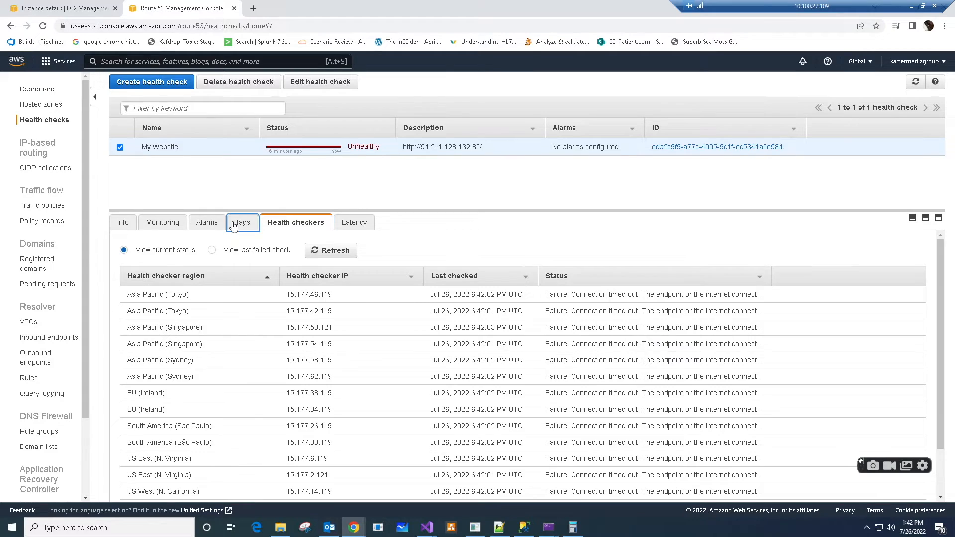
pyautogui.click(206, 225)
pyautogui.click(168, 224)
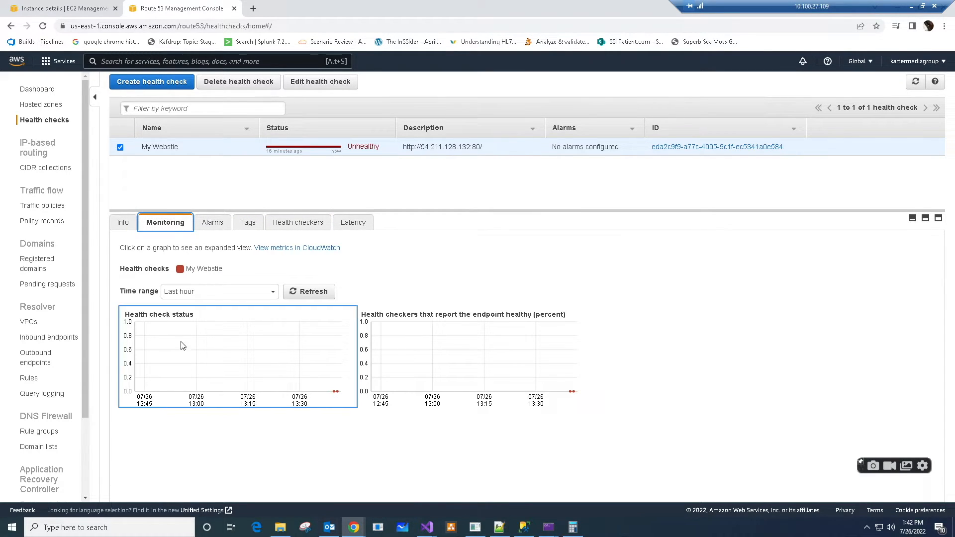
# View the My Webstie monitoring graphs over the last 24 hours and return the time range to the last hour.
pyautogui.click(273, 292)
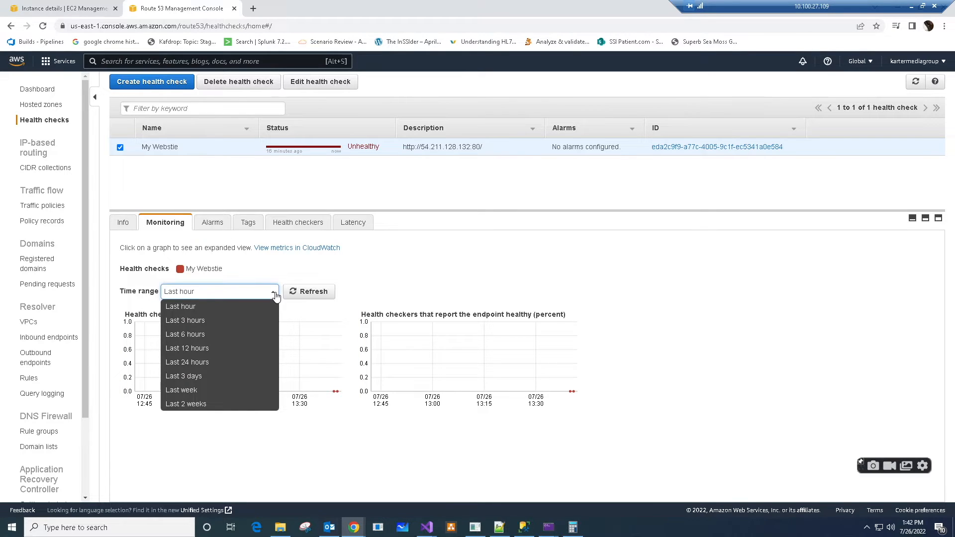
pyautogui.click(203, 363)
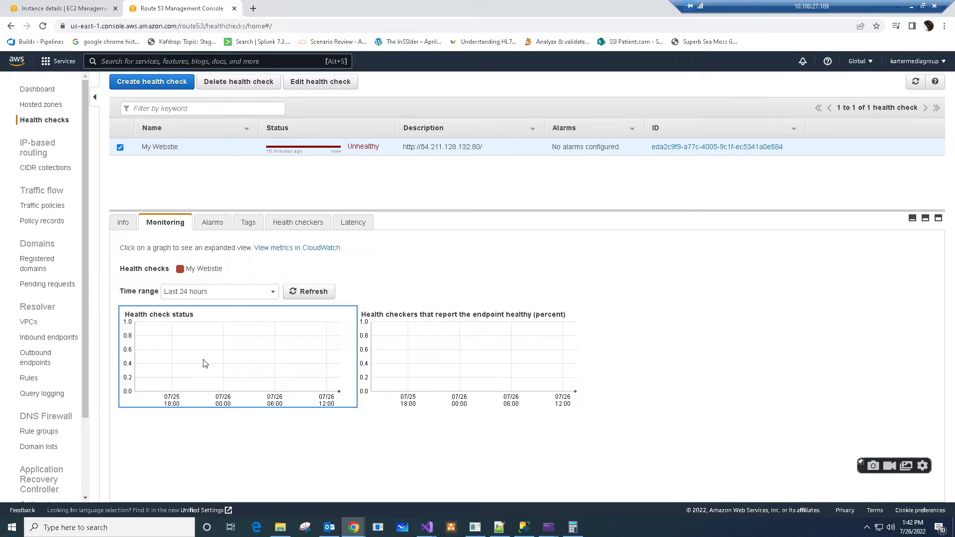
pyautogui.click(273, 292)
pyautogui.click(220, 307)
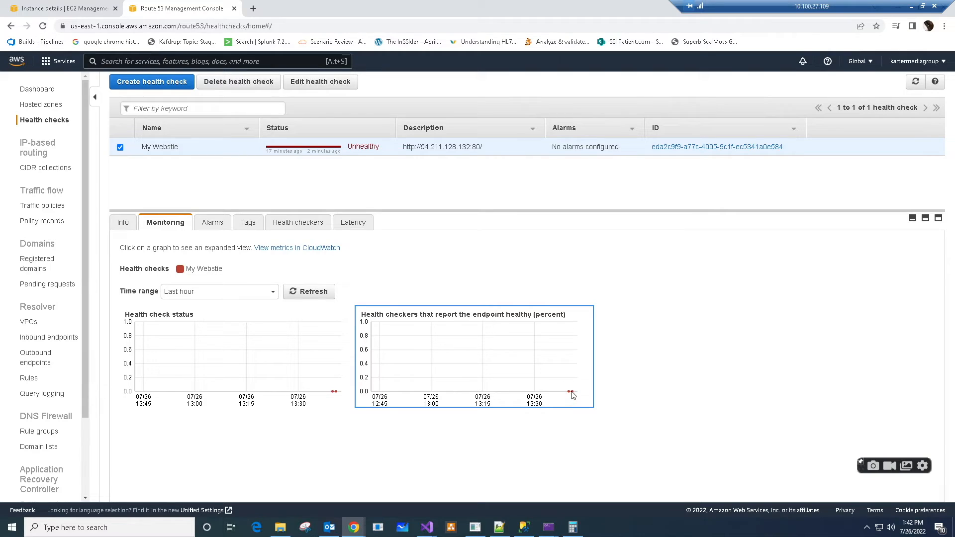
# Review the health check's configuration info, monitoring graphs, alarms and tags.
pyautogui.click(124, 224)
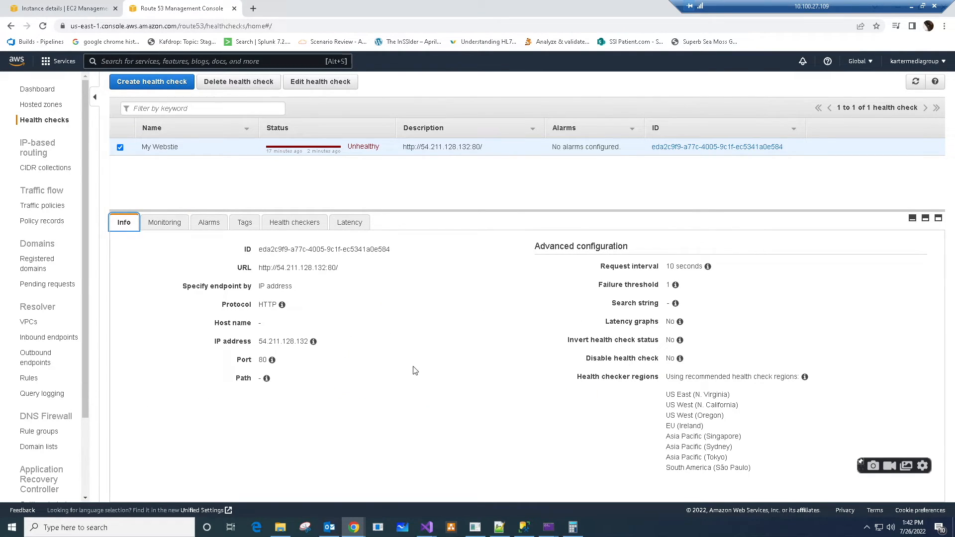
pyautogui.click(176, 225)
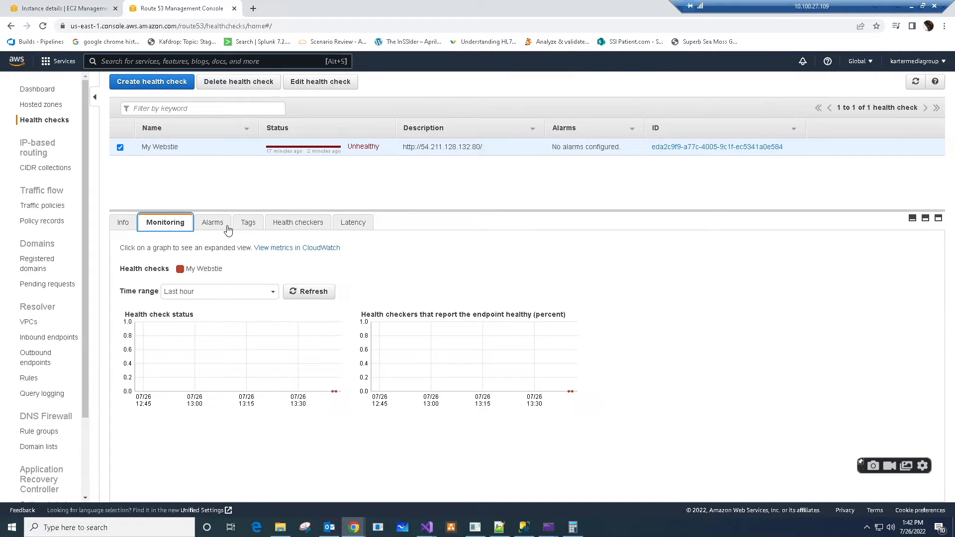
pyautogui.click(222, 228)
pyautogui.click(245, 224)
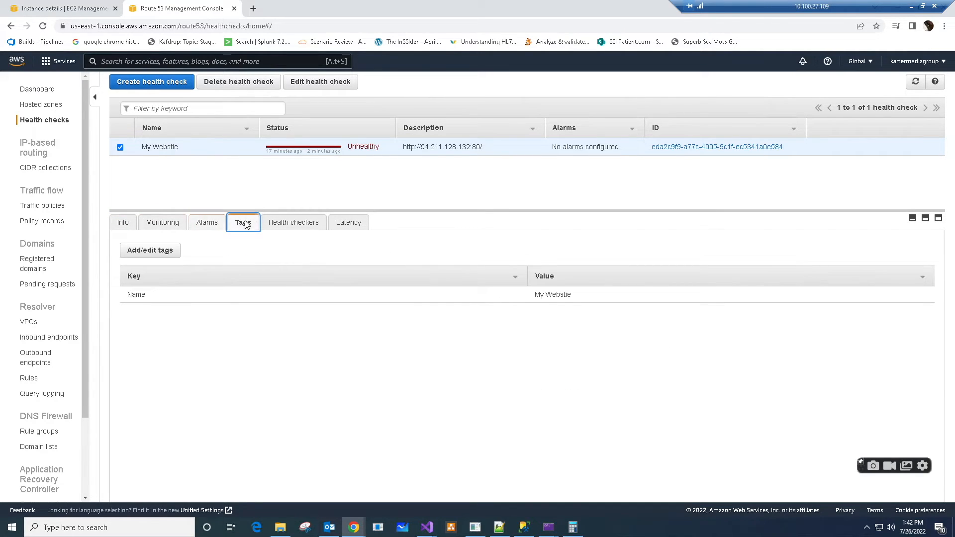
# Show the health checkers' last failed checks and read the full status messages of the two Asia Pacific (Tokyo) checkers.
pyautogui.click(288, 227)
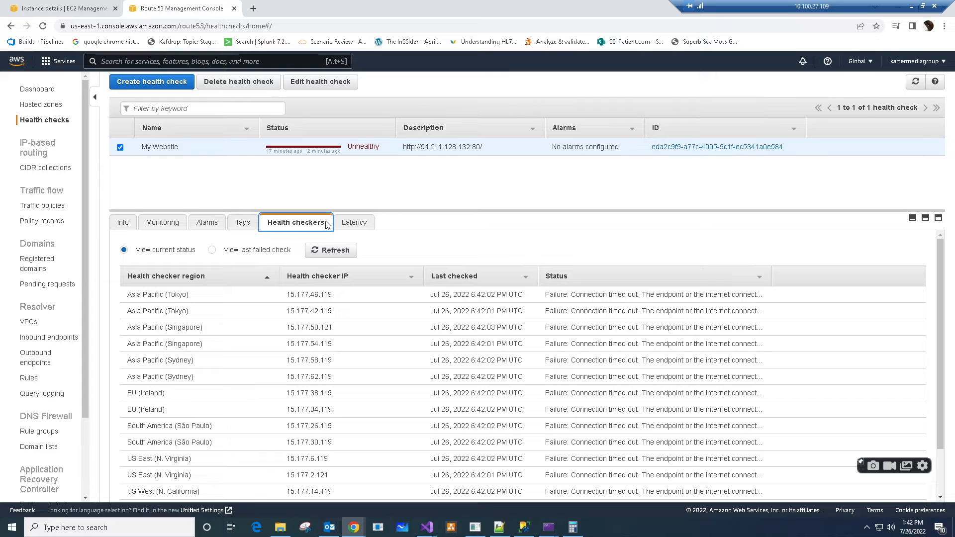
pyautogui.click(212, 251)
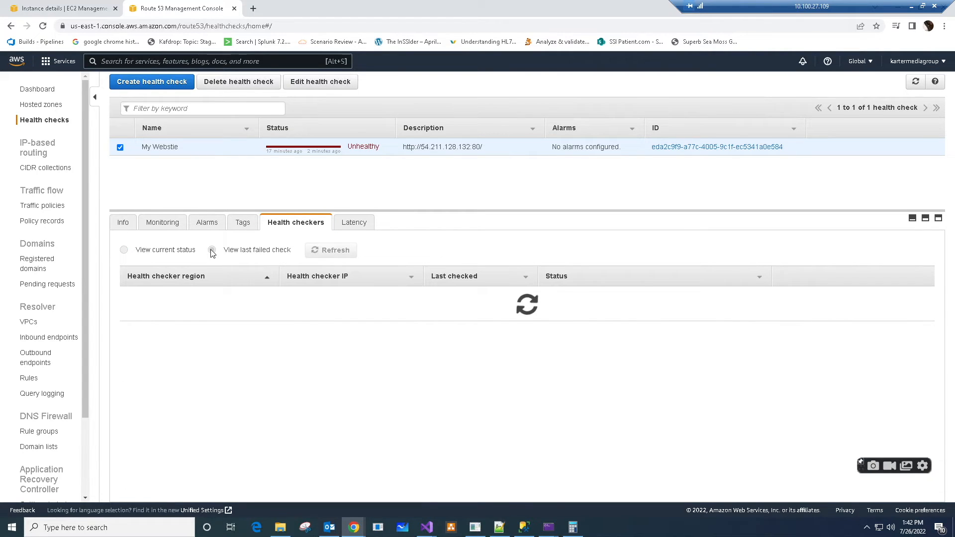
pyautogui.click(609, 294)
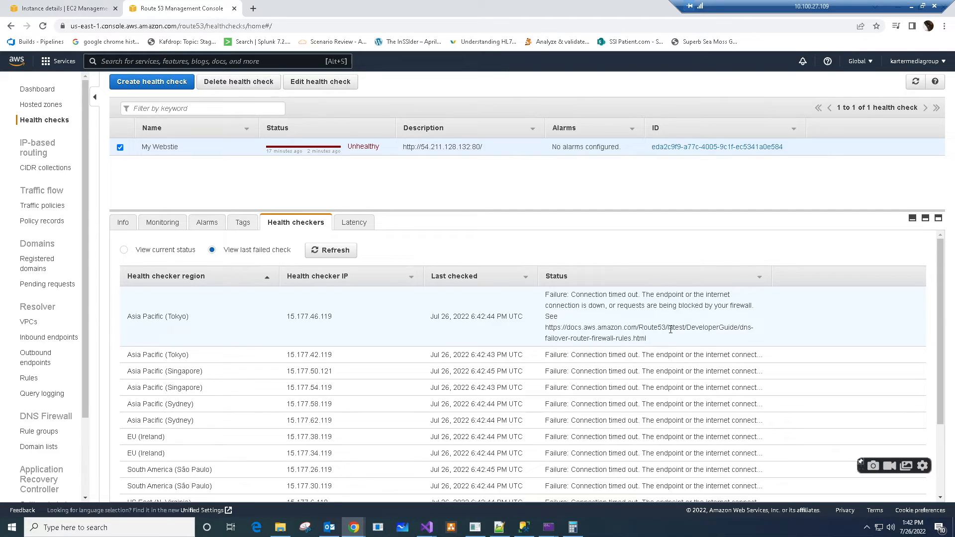
pyautogui.click(591, 353)
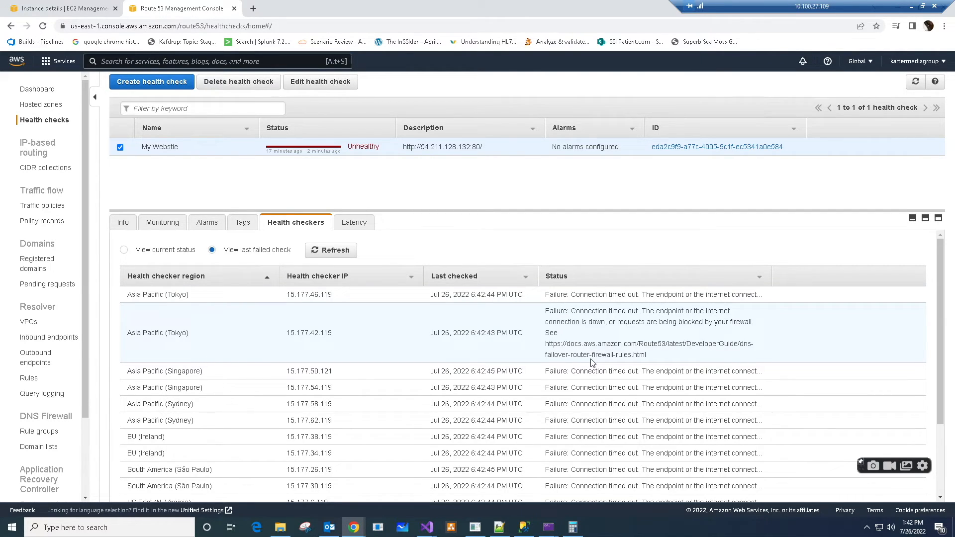
pyautogui.click(600, 296)
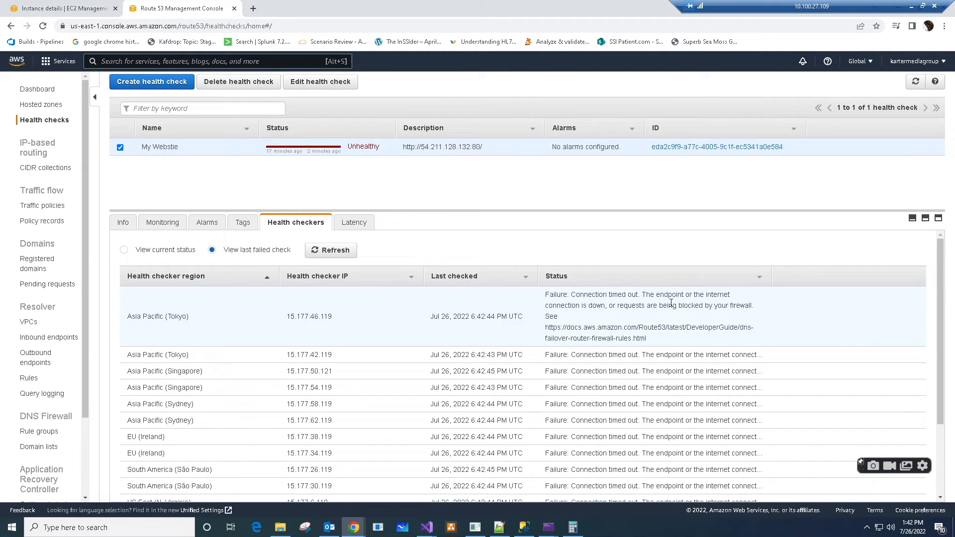
pyautogui.click(626, 317)
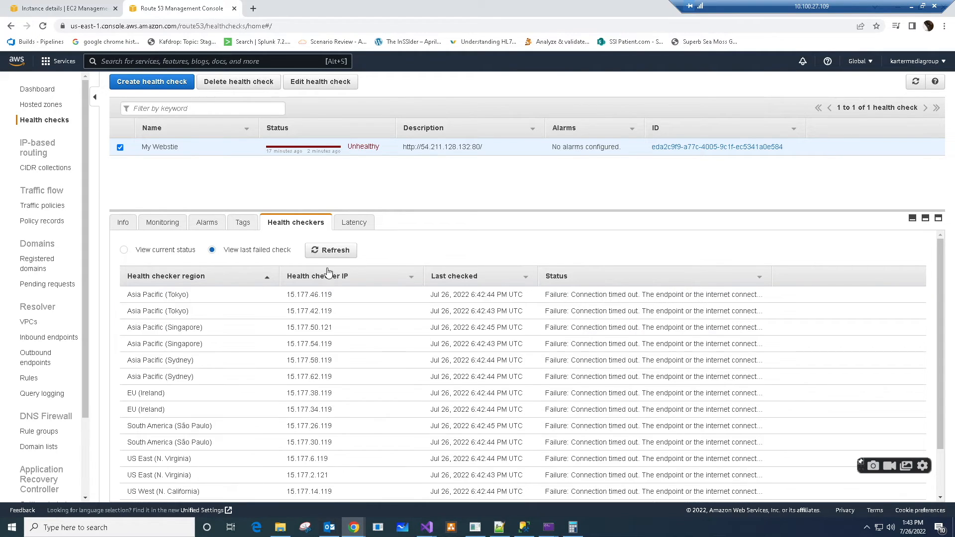
# Look over the latency, health checkers, tags, alarms and monitoring details again, ending on the health check's configuration info.
pyautogui.click(354, 223)
pyautogui.click(278, 230)
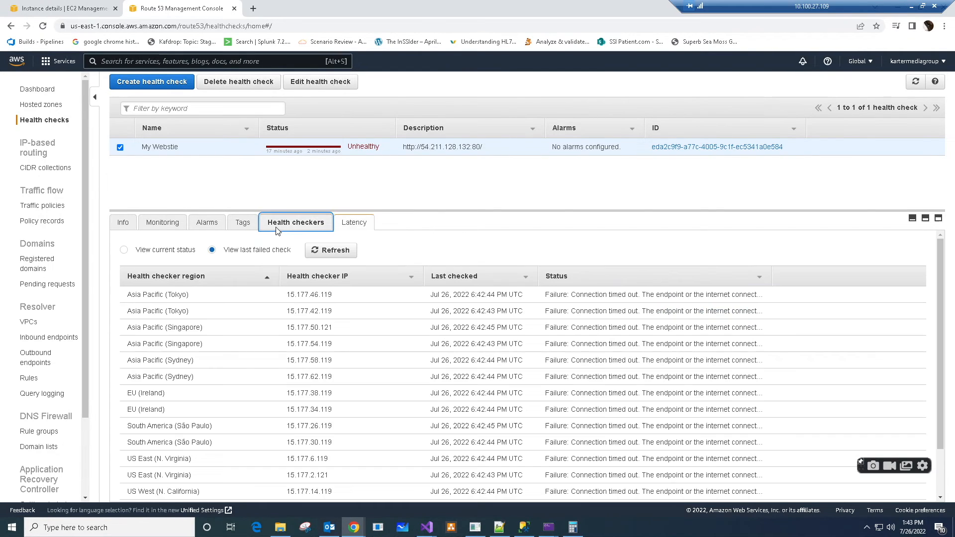
pyautogui.click(244, 225)
pyautogui.click(208, 226)
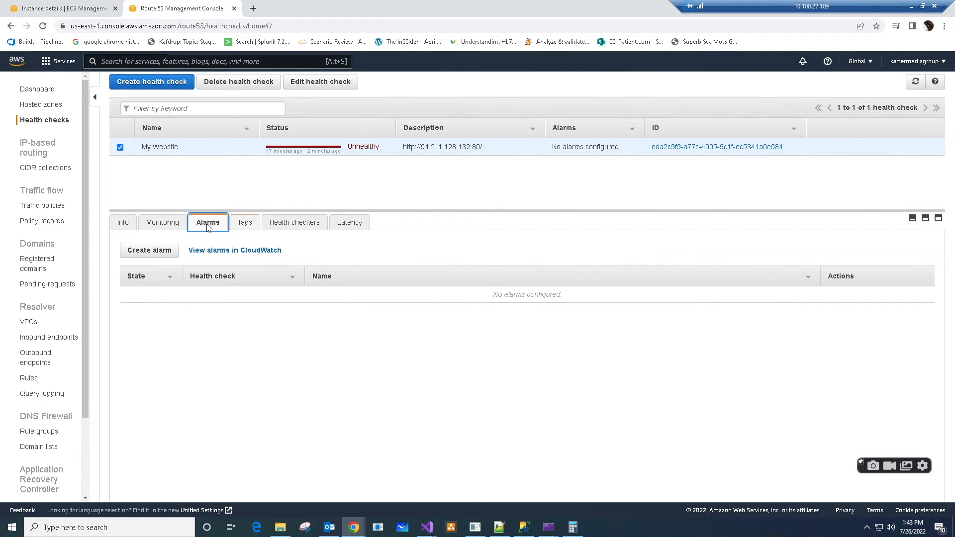
pyautogui.click(166, 224)
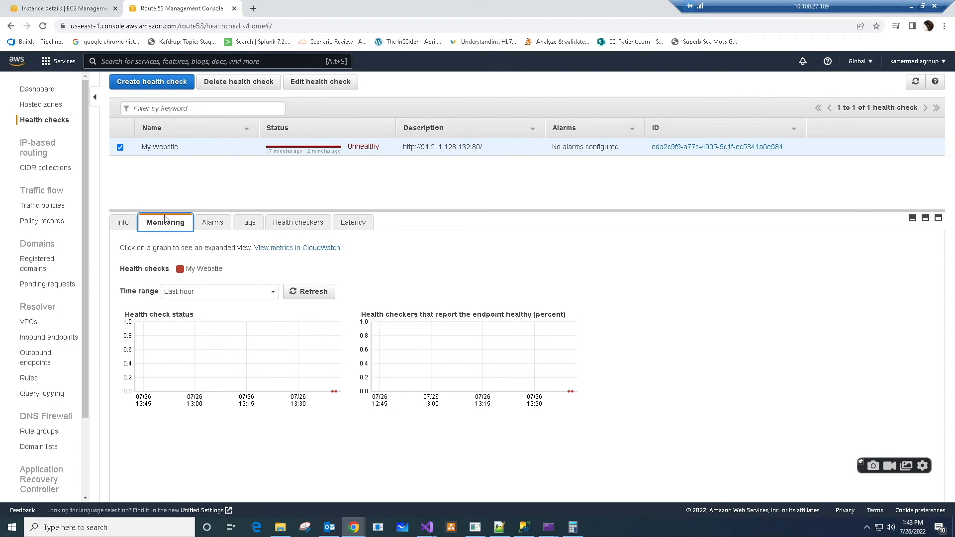
pyautogui.click(125, 227)
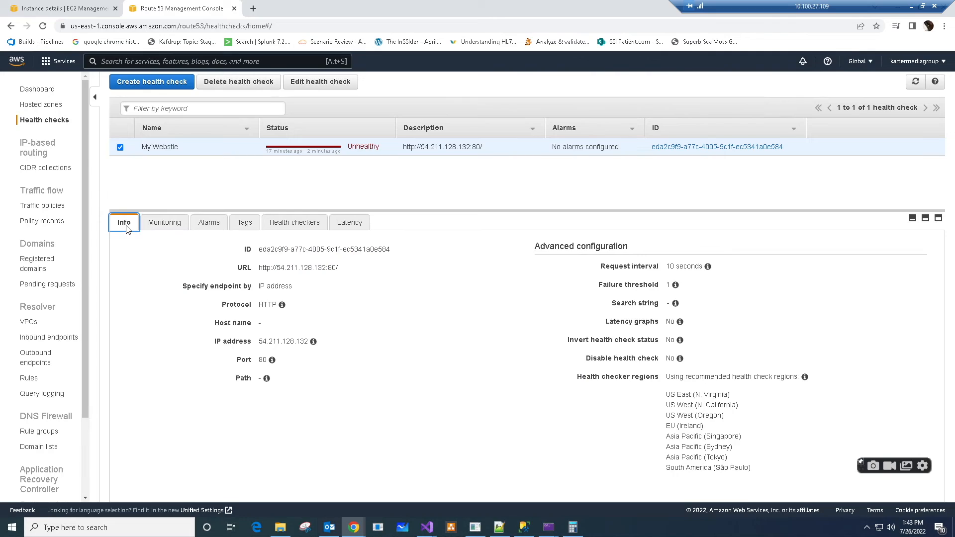